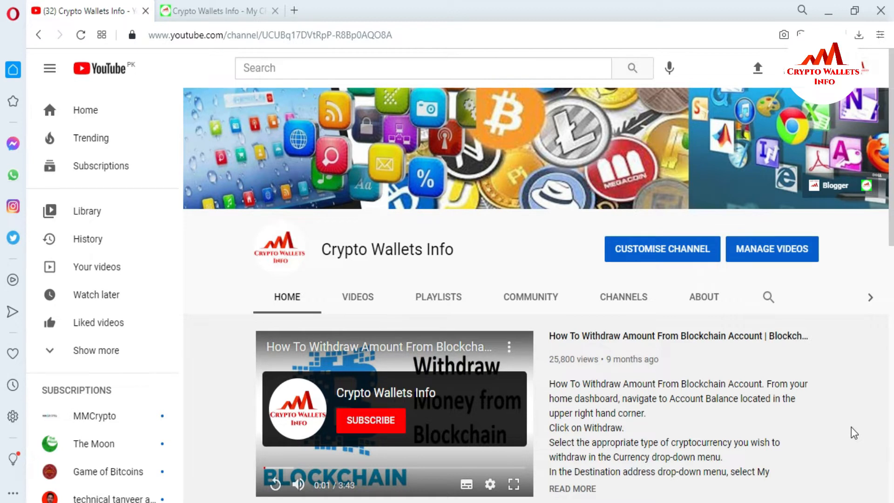
Step: Copy the full private key in Wallet Import Format from the Ravencoin Paper Wallet page and switch to Raven Core
left_click(199, 8)
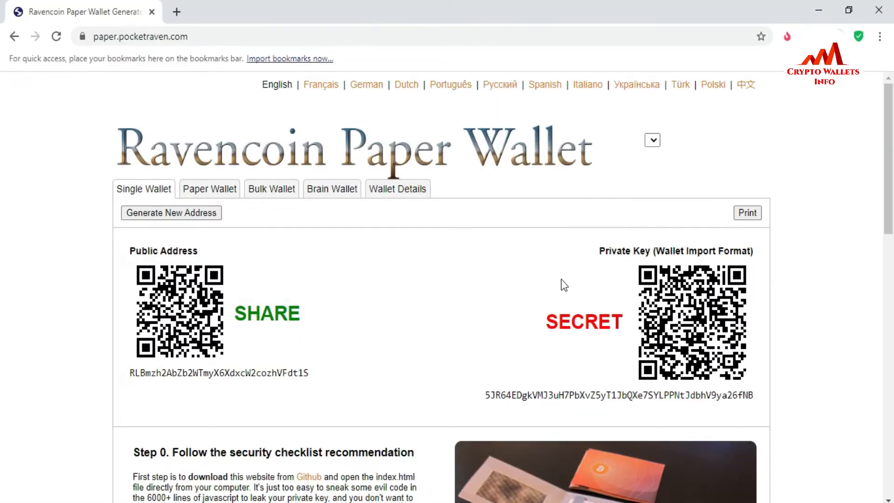
left_click(487, 394)
left_click_drag(485, 394, 677, 403)
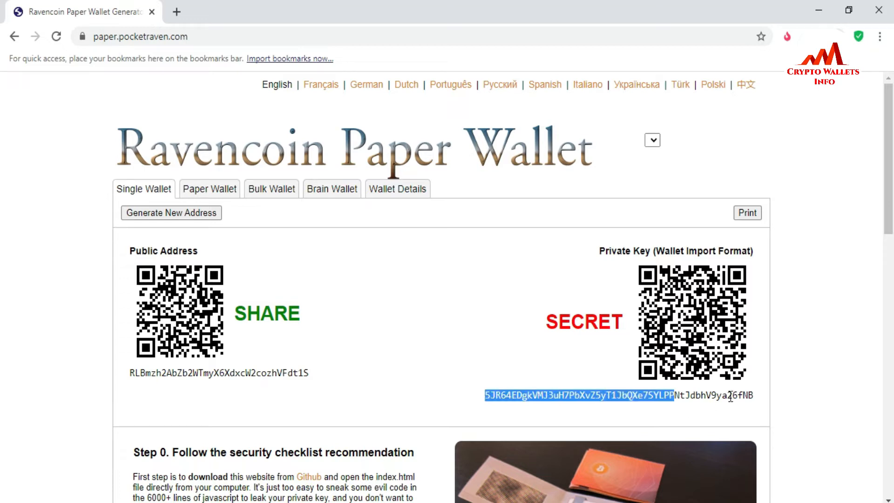
left_click_drag(755, 397, 533, 387)
key("ctrl+c")
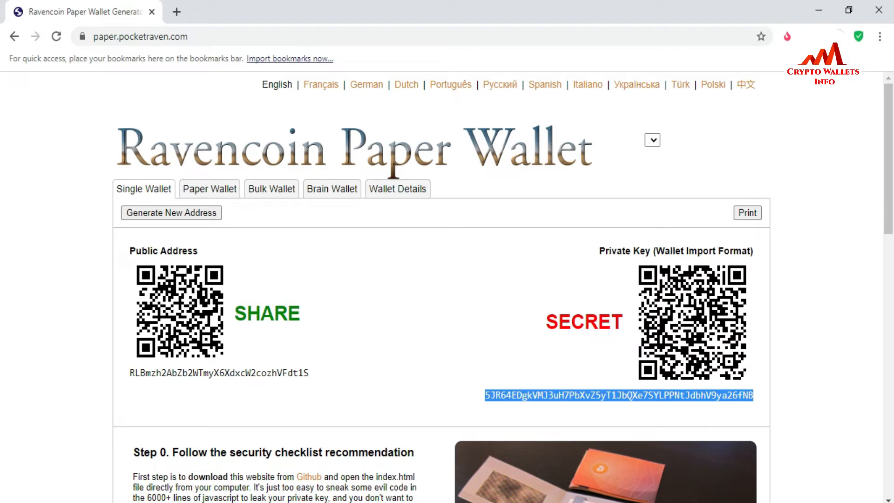
key("alt+Tab")
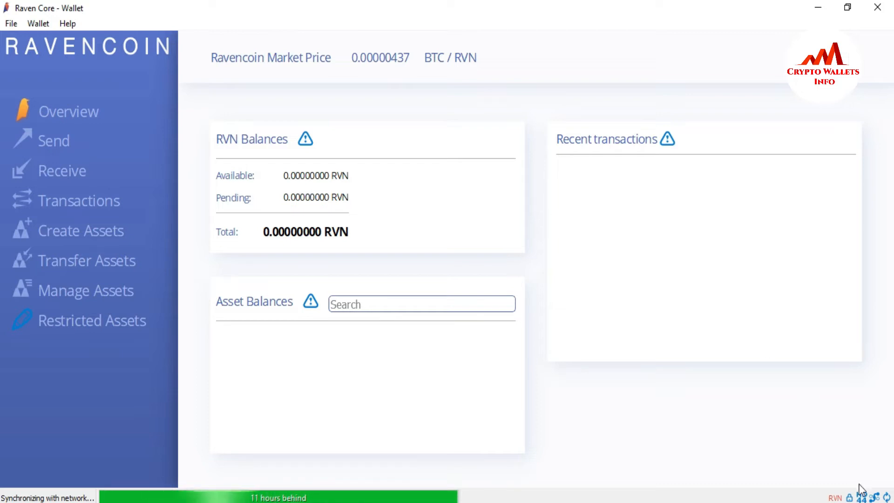
Step: Open the RPC console in Raven Core's debug window
mouse_move(850, 498)
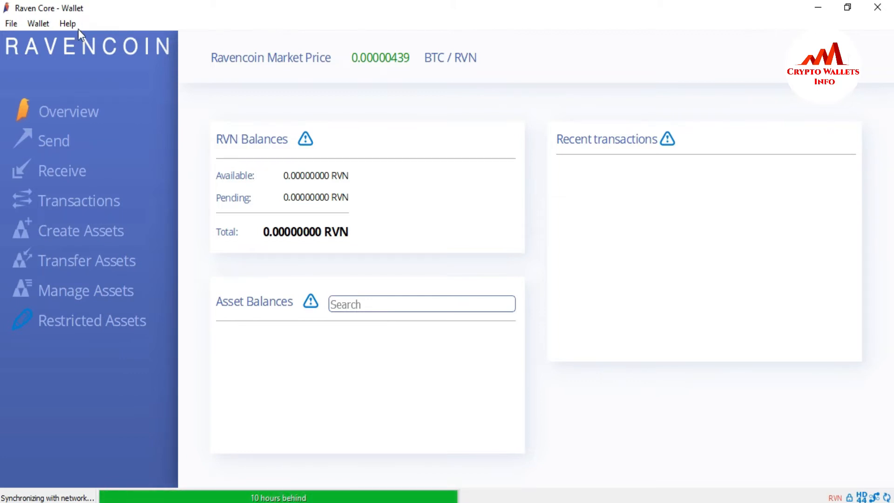
left_click(67, 23)
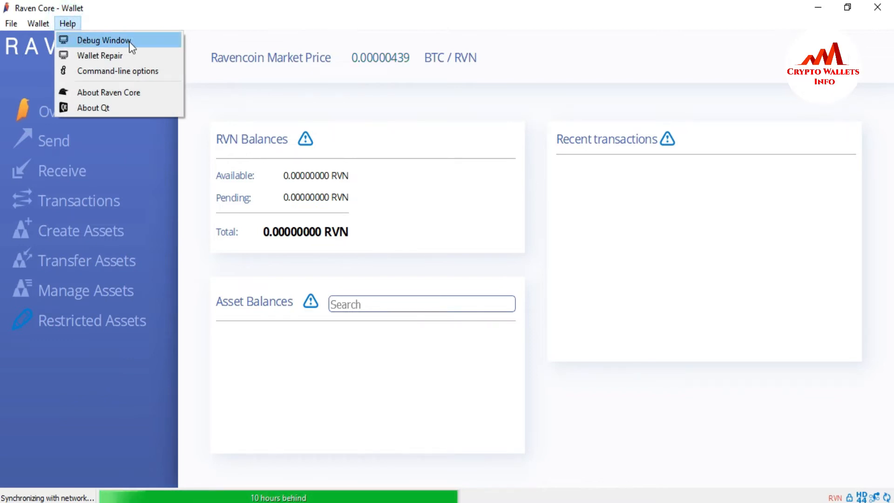
left_click(108, 43)
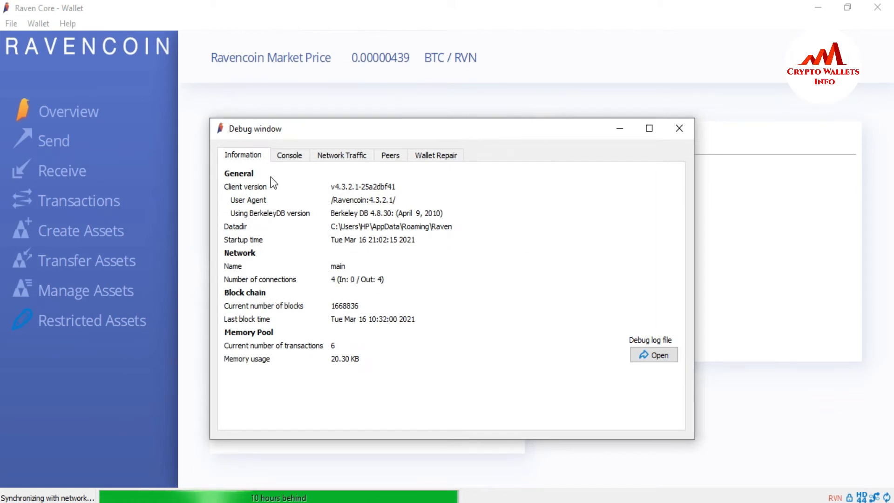
left_click(289, 152)
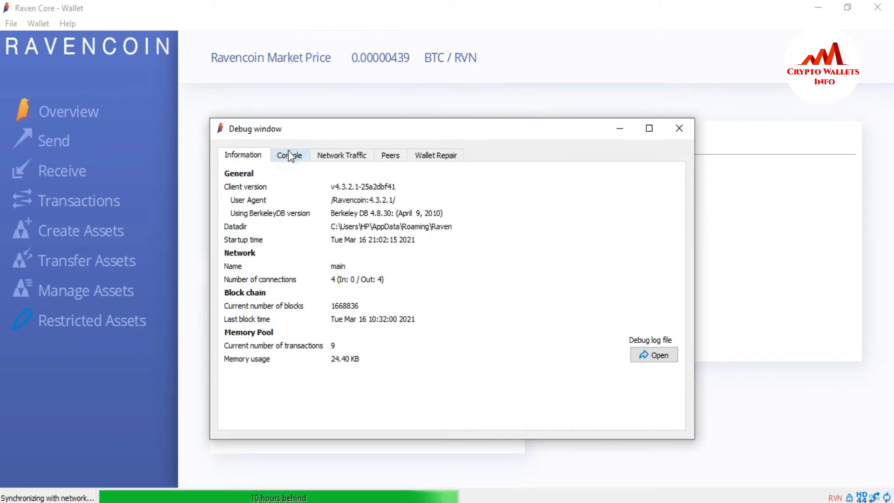
Step: Try to run the dumpprivkey command in the console with the copied private key as its argument
left_click(312, 416)
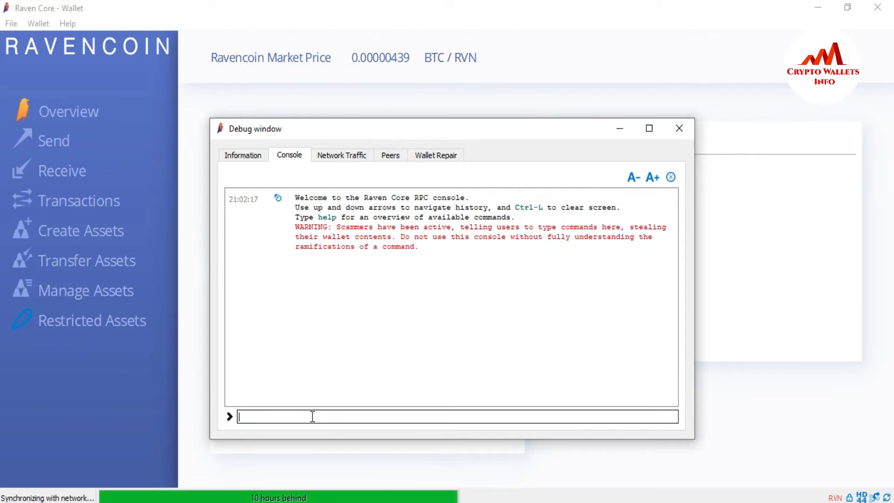
type("dum")
left_click(279, 428)
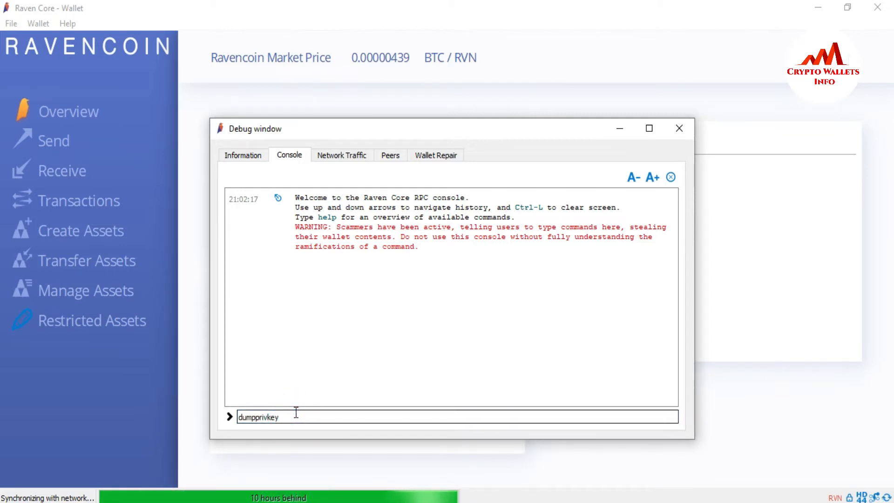
key("ctrl+v")
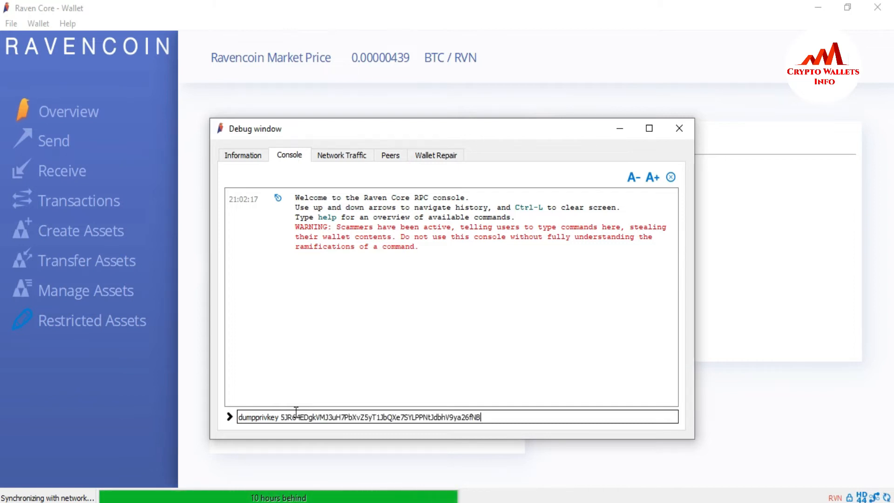
key("Return")
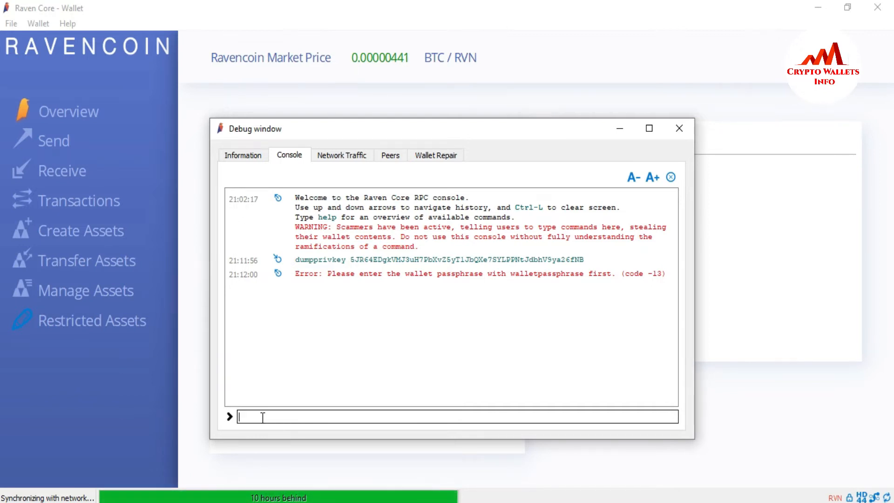
Step: Enter the walletpassphrase command at the console prompt and copy its name into a blank Notepad document
type("walletpassphrase")
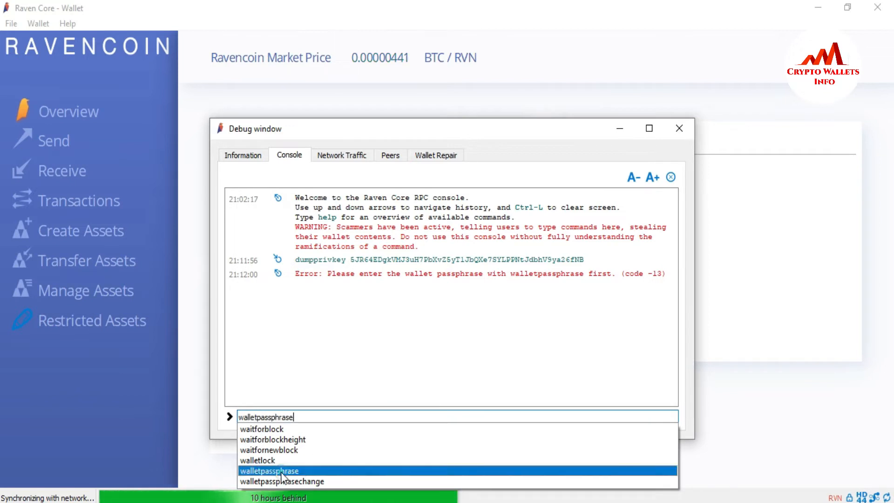
left_click(282, 477)
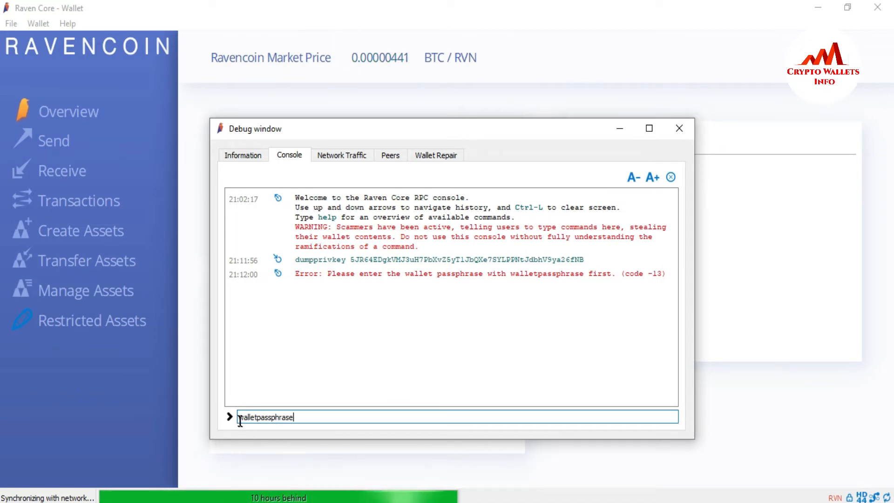
left_click(298, 416)
double_click(299, 416)
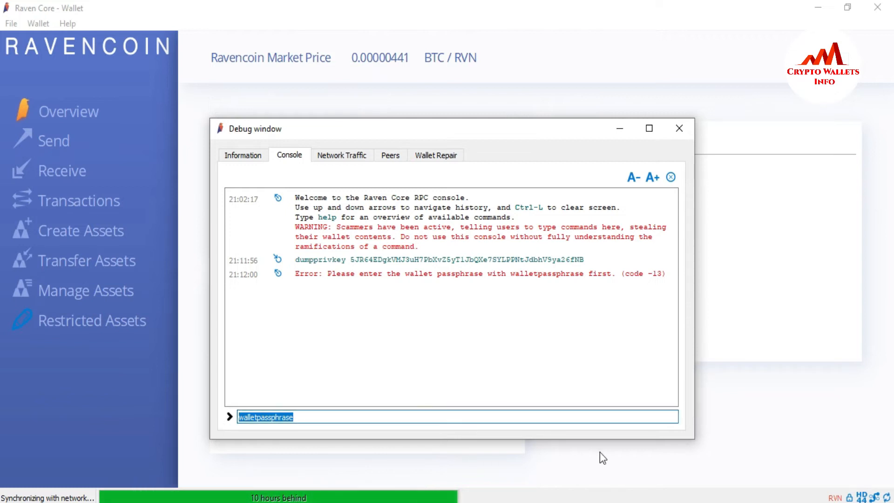
key("alt+Tab")
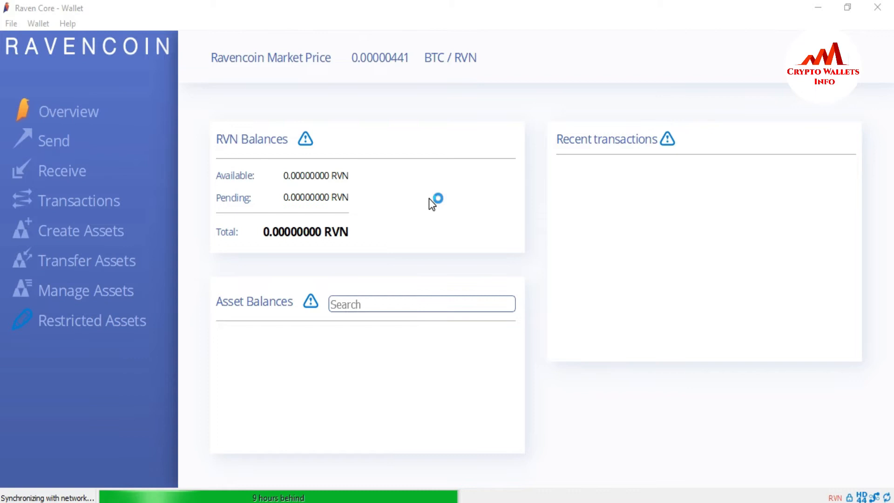
key("ctrl+v")
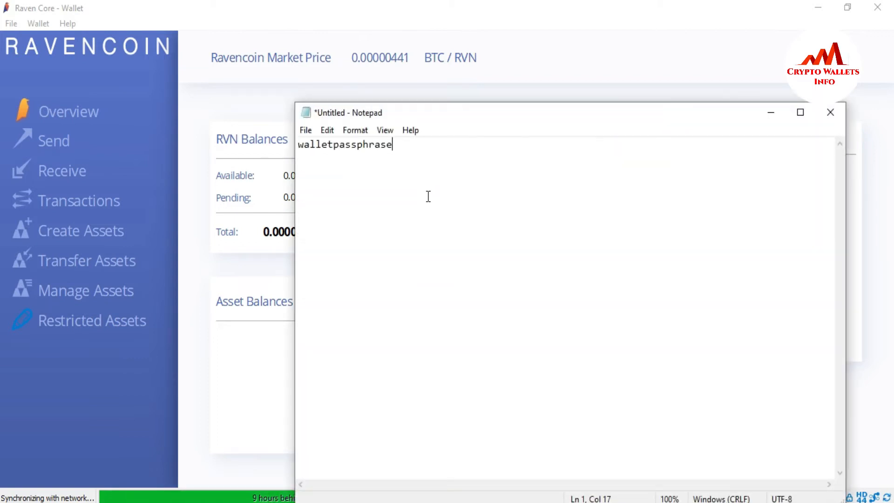
Step: Enlarge the walletpassphrase text in Notepad by setting the font size to 36, and highlight the text after its first letter
double_click(398, 143)
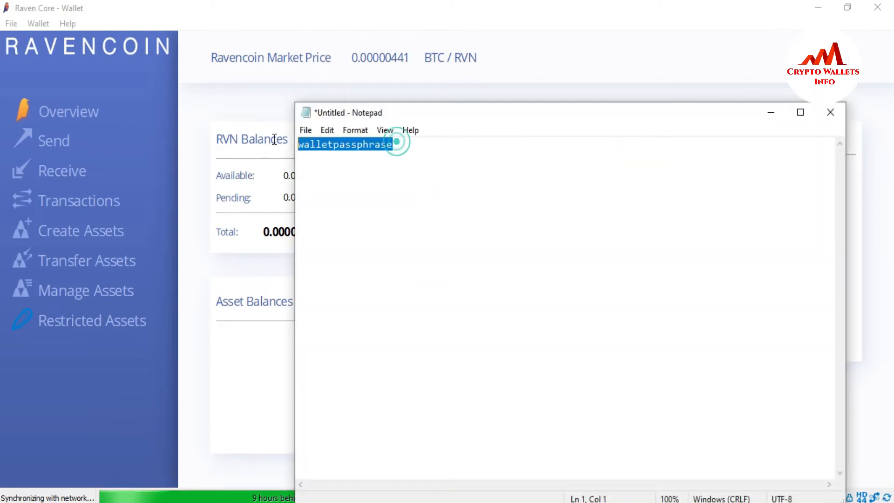
left_click(362, 130)
left_click(371, 161)
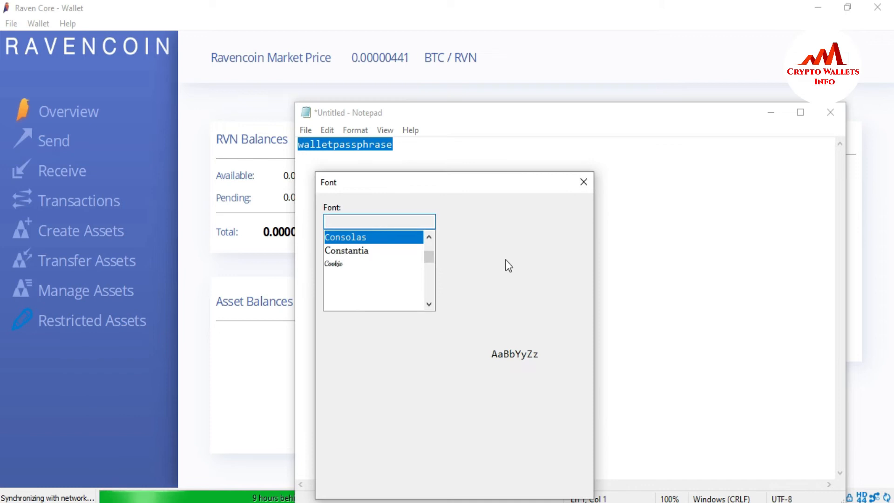
left_click_drag(579, 268, 579, 282)
left_click(561, 279)
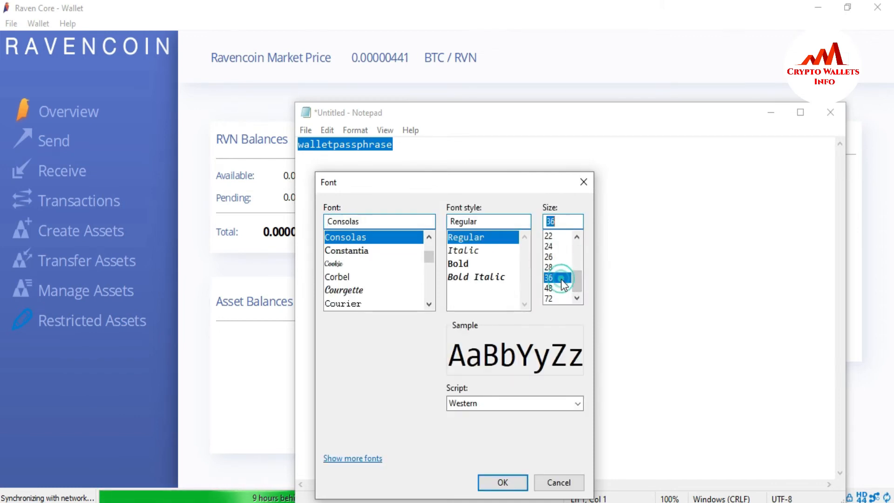
left_click(502, 482)
left_click(431, 249)
left_click(586, 178)
left_click_drag(304, 158, 321, 173)
left_click(591, 162)
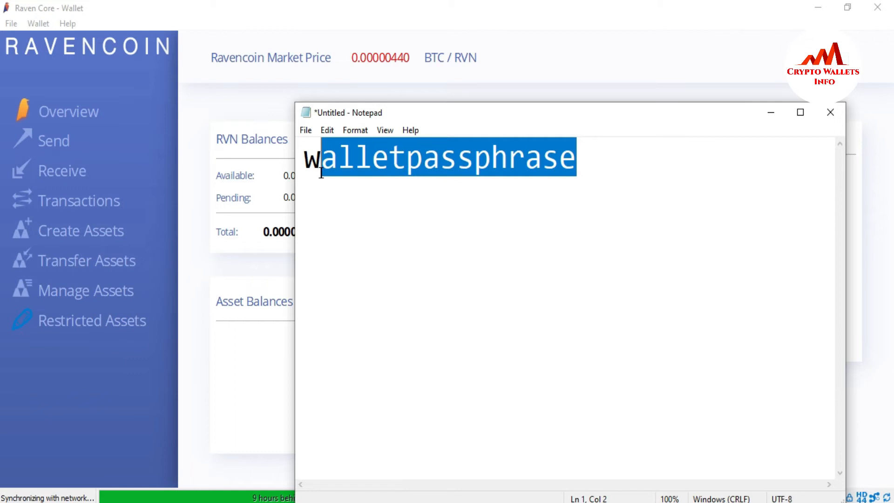
Step: Return to Raven Core's debug window and run walletpassphrase with the wallet passphrase to unlock the wallet
left_click(247, 346)
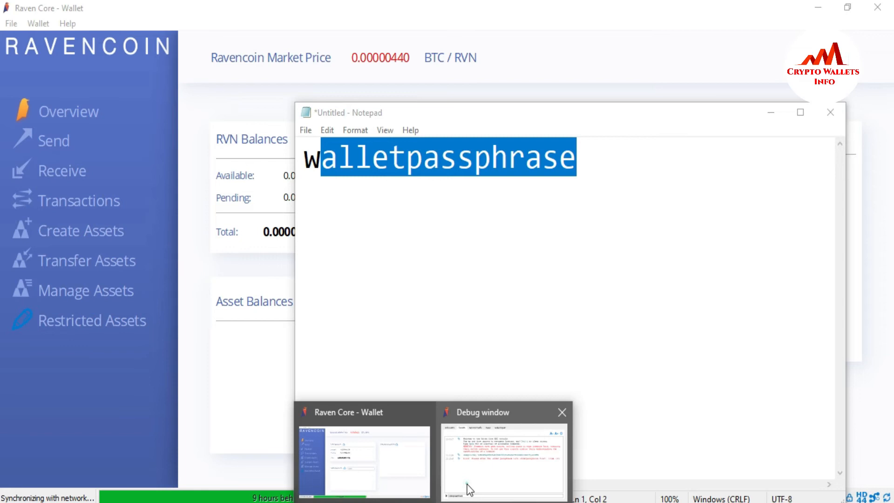
left_click(467, 485)
left_click(316, 415)
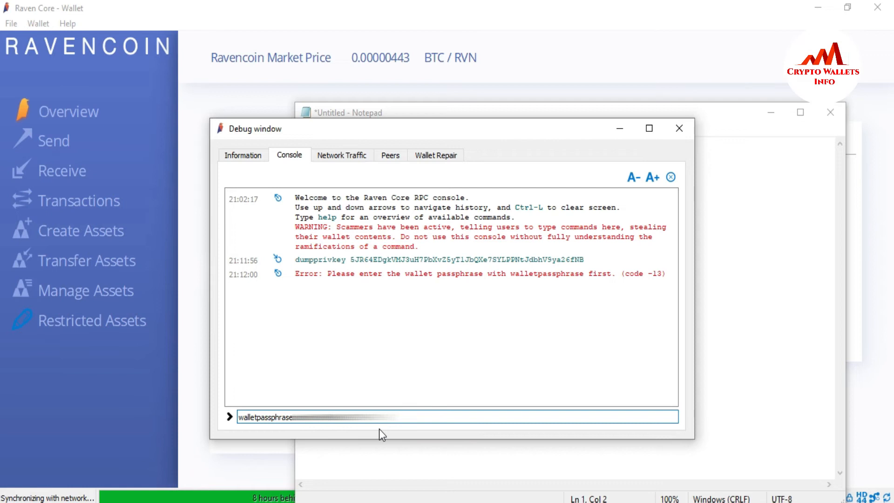
key("Return")
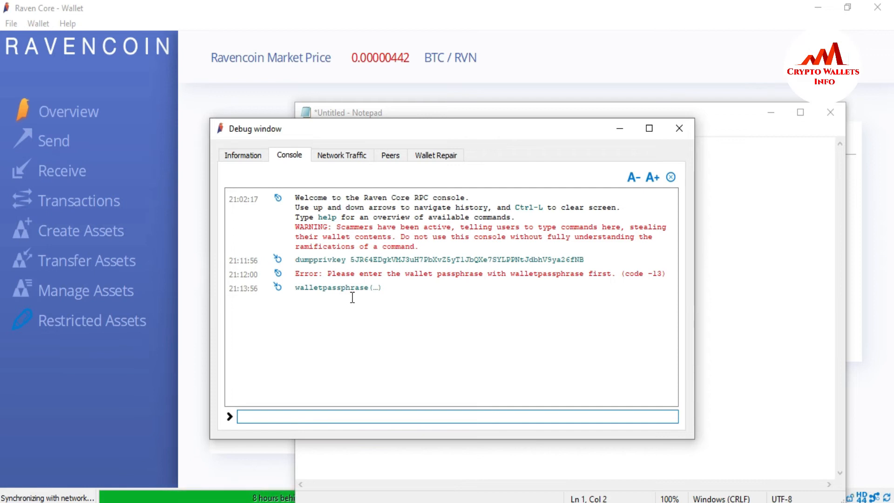
left_click_drag(319, 303, 291, 301)
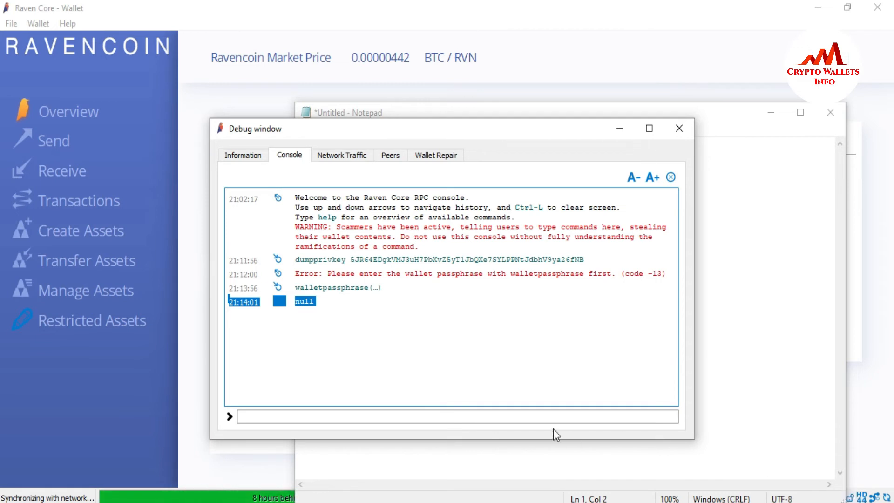
left_click(309, 395)
left_click(301, 421)
left_click(300, 421)
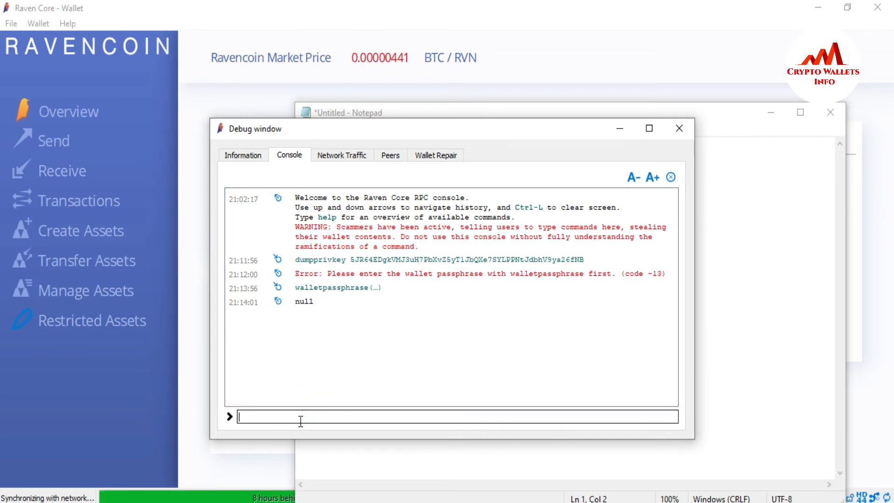
type("d")
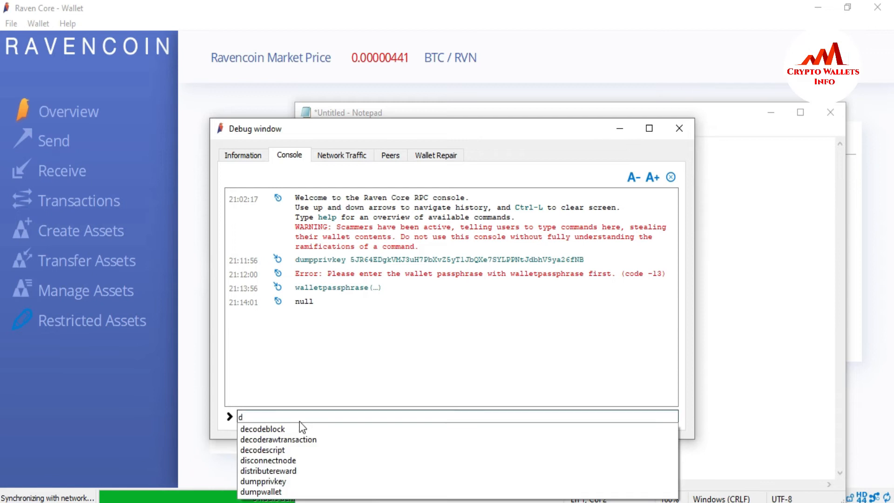
type("um")
left_click(290, 434)
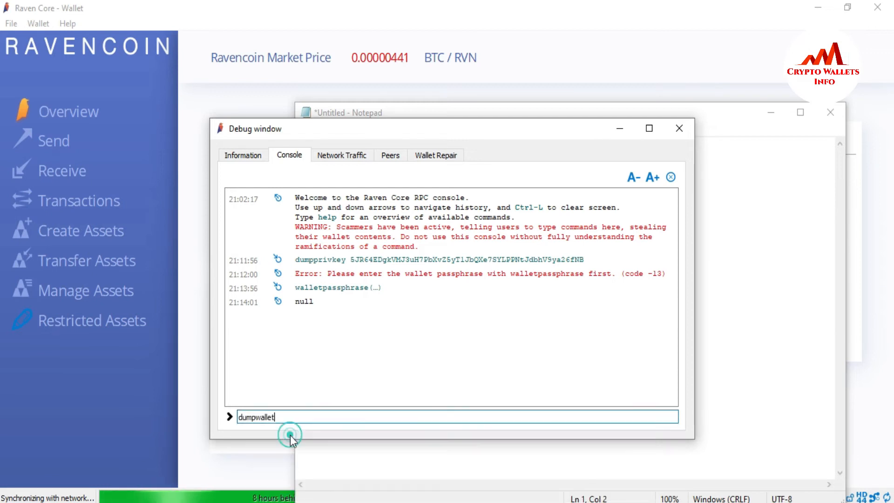
left_click_drag(285, 417, 155, 425)
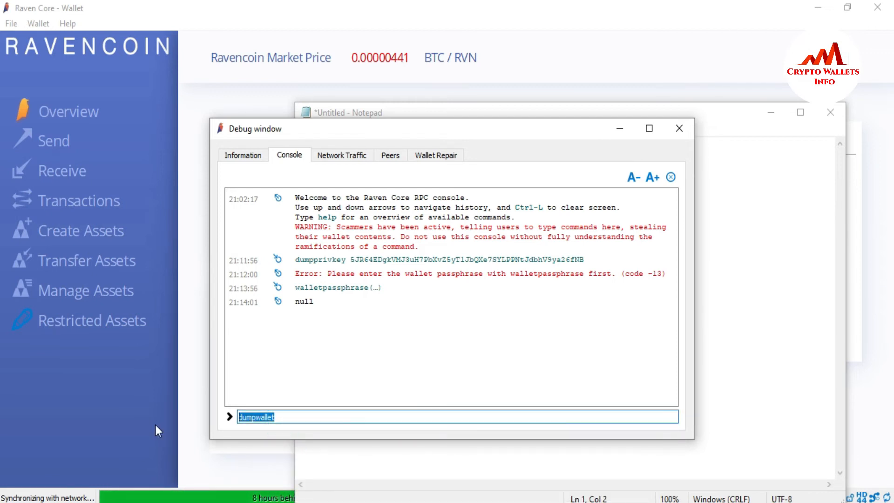
Step: Replace the console entry with the dumpprivkey command followed by a space, ready for its argument
type("dum")
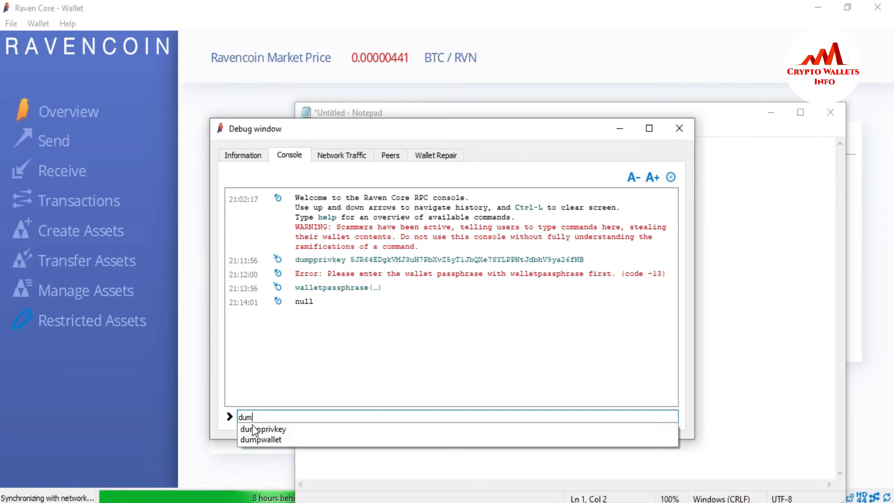
left_click(255, 429)
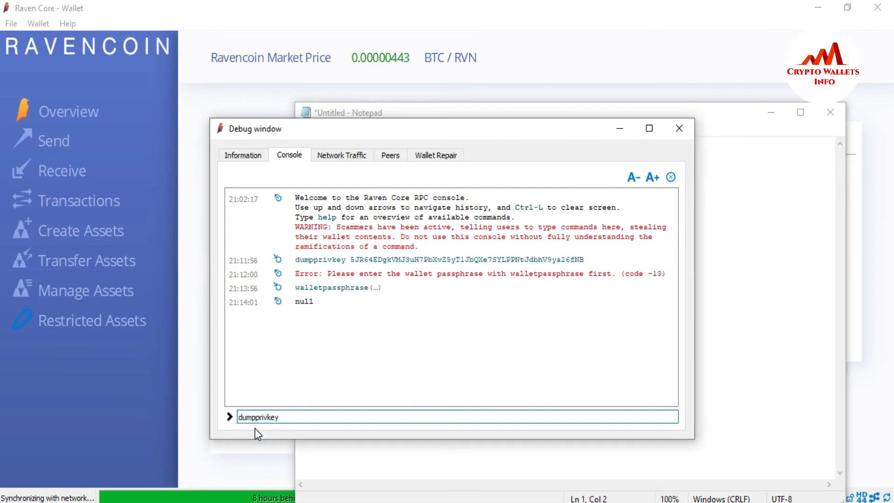
type("walletpassphras")
key("BackSpace")
key("BackSpace")
key("BackSpace")
key("BackSpace")
key("BackSpace")
key("BackSpace")
key("BackSpace")
key("BackSpace")
key("BackSpace")
key("BackSpace")
key("BackSpace")
key("BackSpace")
key("BackSpace")
key("BackSpace")
key("BackSpace")
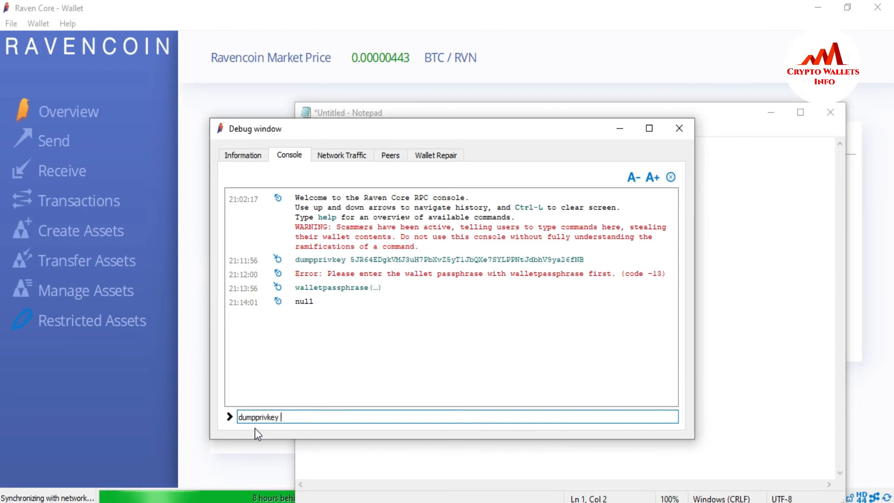
Step: Switch to the Ravencoin Paper Wallet page in the browser and select the full private key for copying
key("alt+Tab")
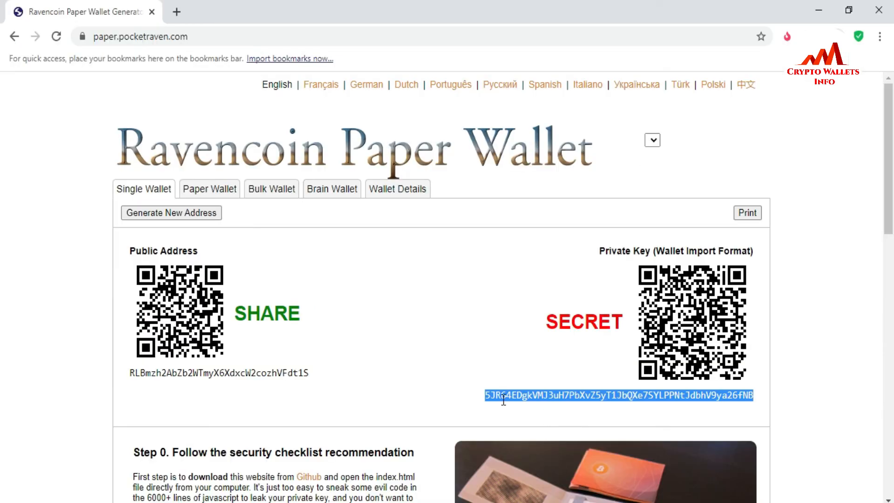
left_click(503, 400)
left_click_drag(485, 395, 763, 401)
key("ctrl+c")
Step: Return to Raven Core's debug window and paste the paper wallet's private key after the dumpprivkey command
key("alt+Tab")
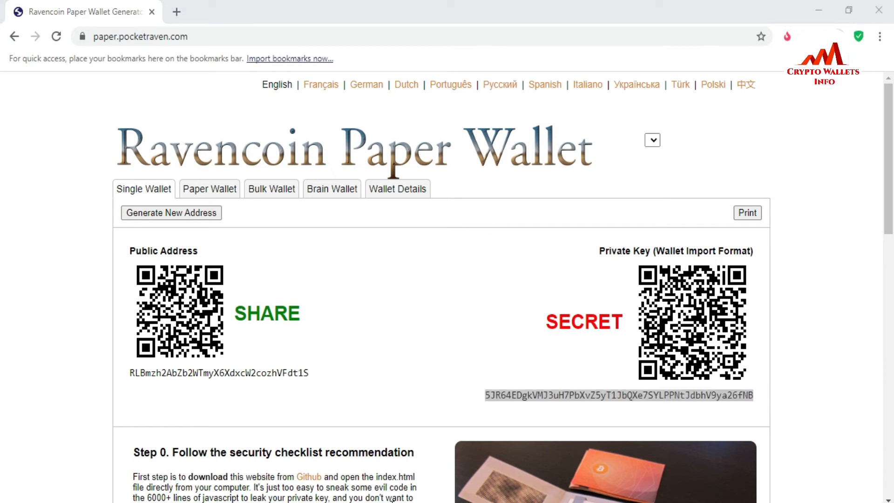
mouse_move(433, 502)
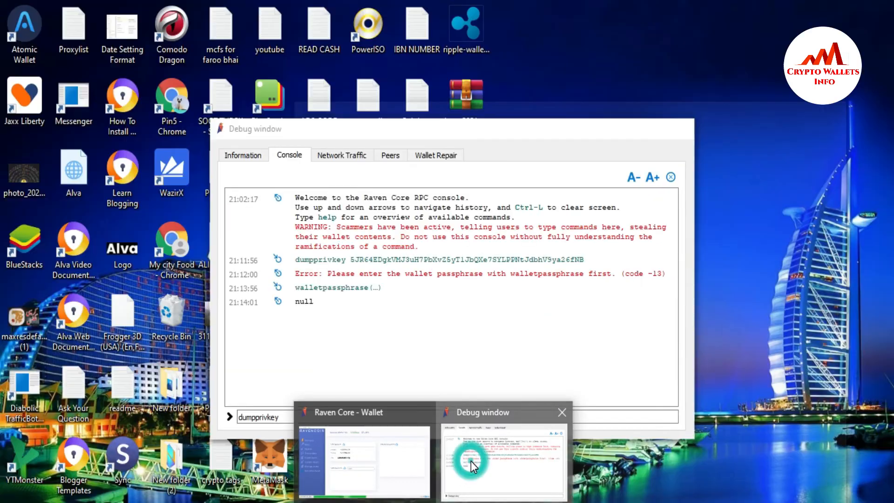
left_click(471, 460)
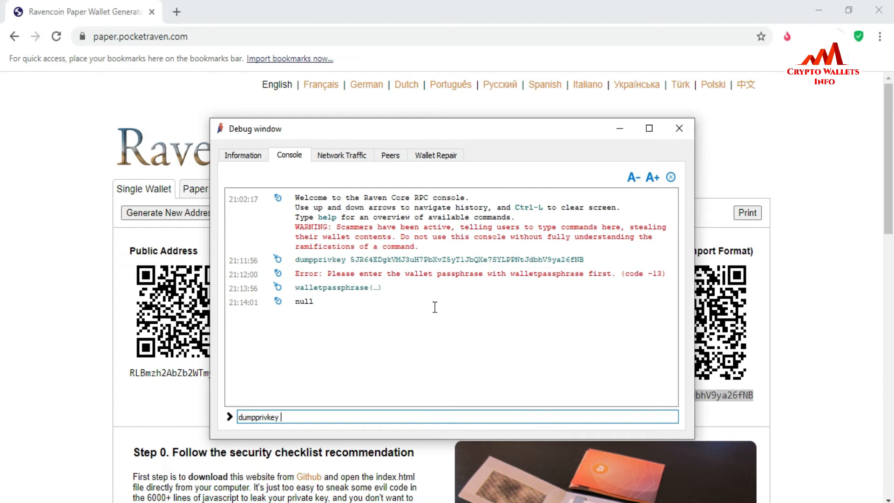
key("ctrl+v")
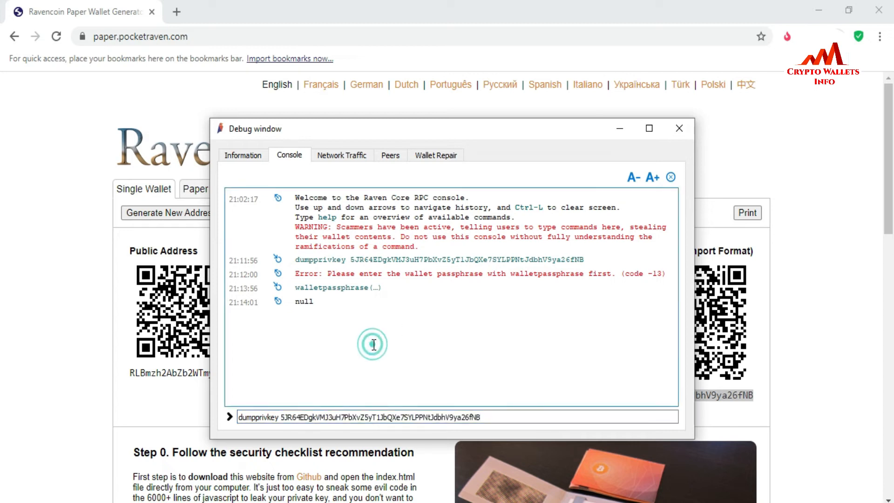
left_click(482, 422)
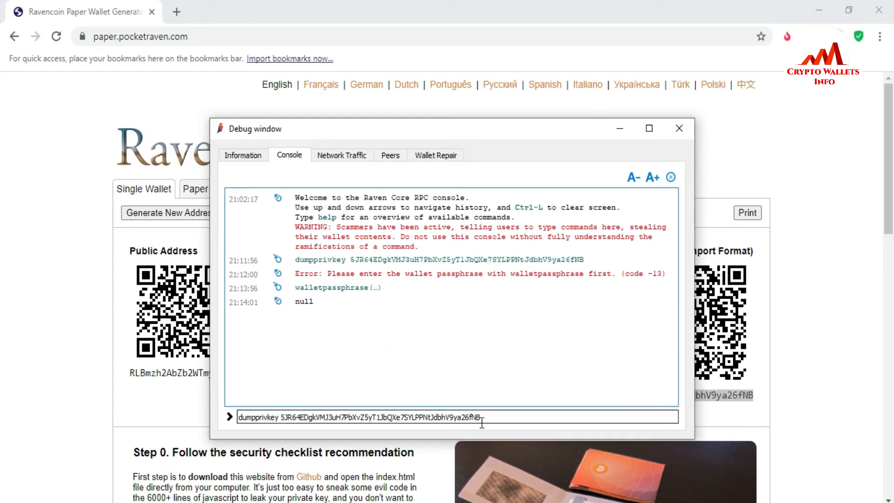
left_click(489, 417)
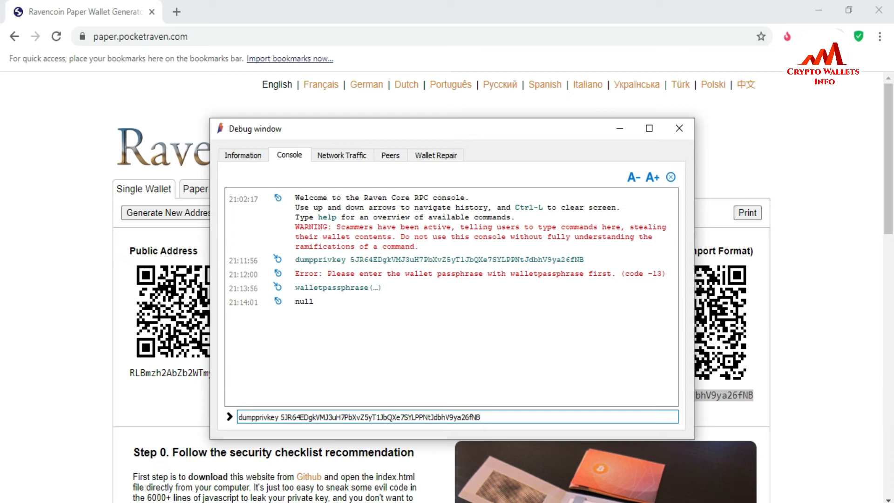
Step: In Notepad, complete the walletpassphrase example with a sample passphrase and a timeout of 60, and minimize the document
key("alt+Tab")
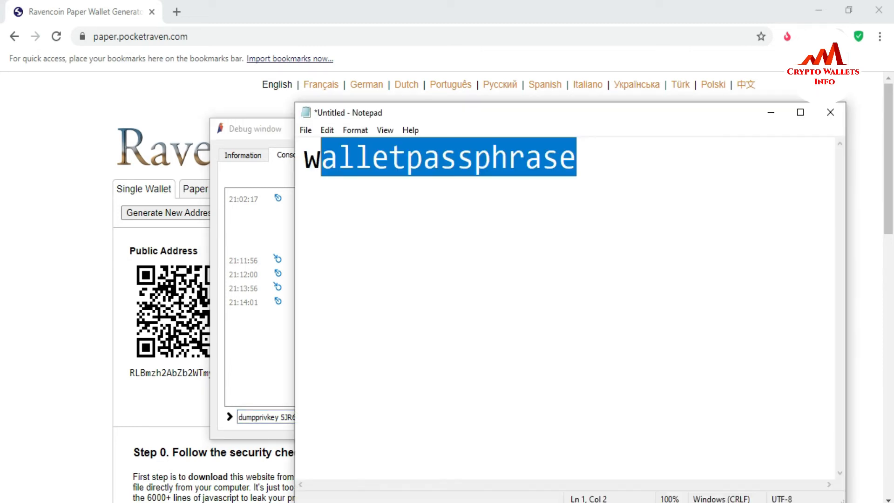
left_click(588, 163)
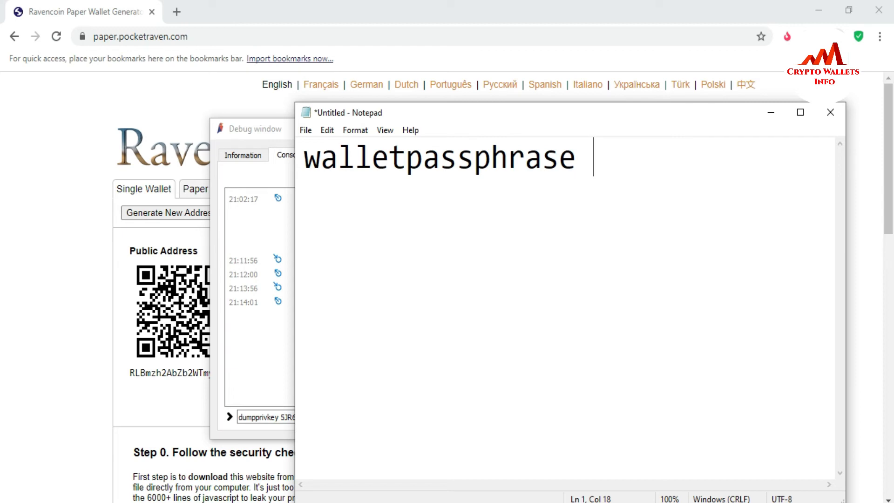
type("123")
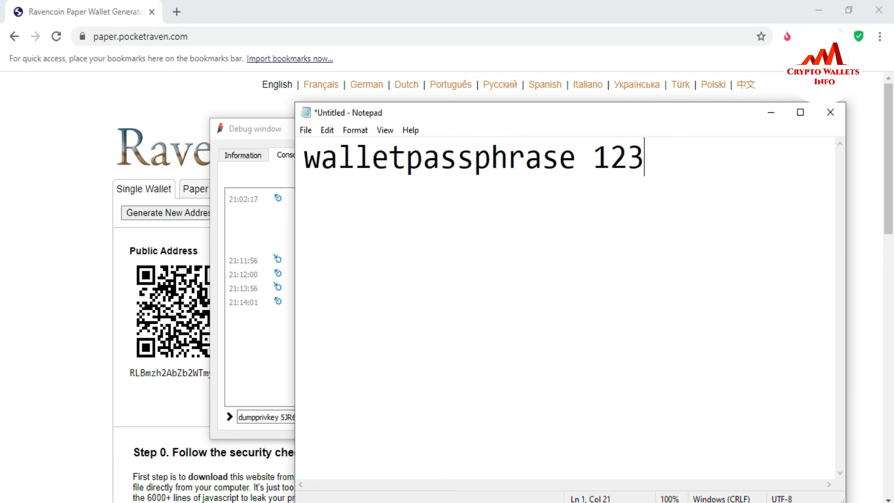
type("45 60")
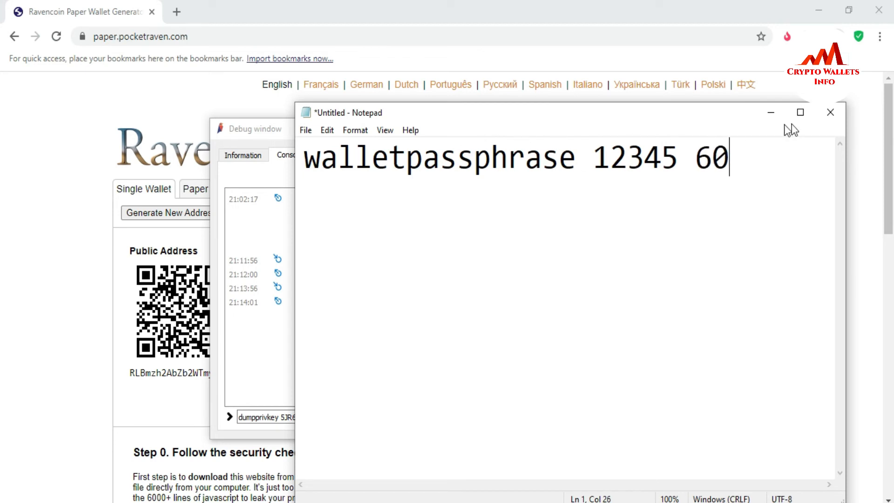
left_click(770, 114)
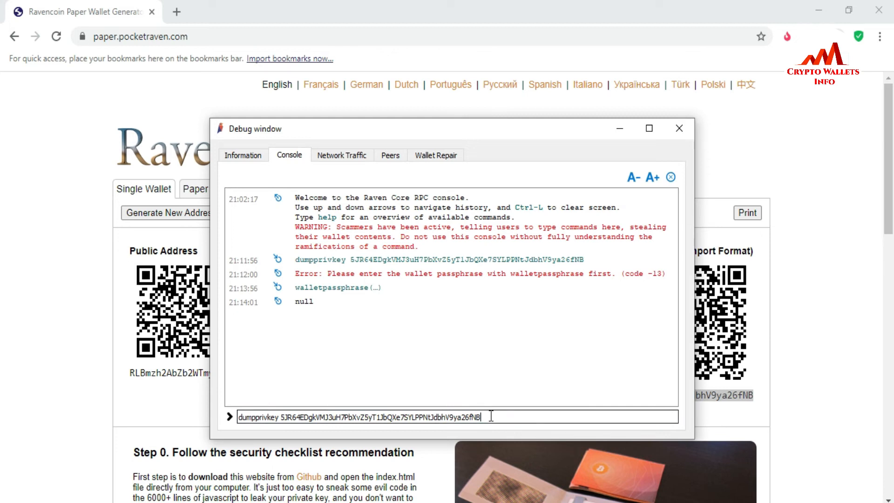
Step: Run the prepared dumpprivkey command in the console and check the RVN balances on the wallet overview
key("Return")
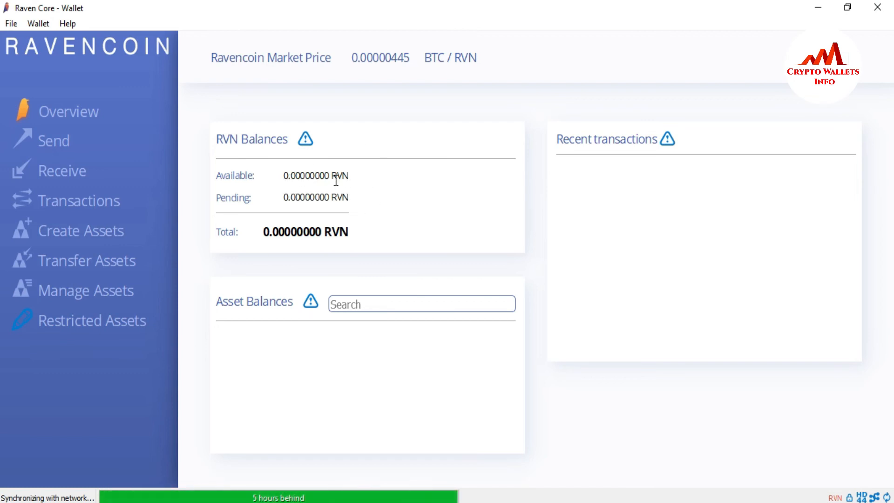
mouse_move(336, 181)
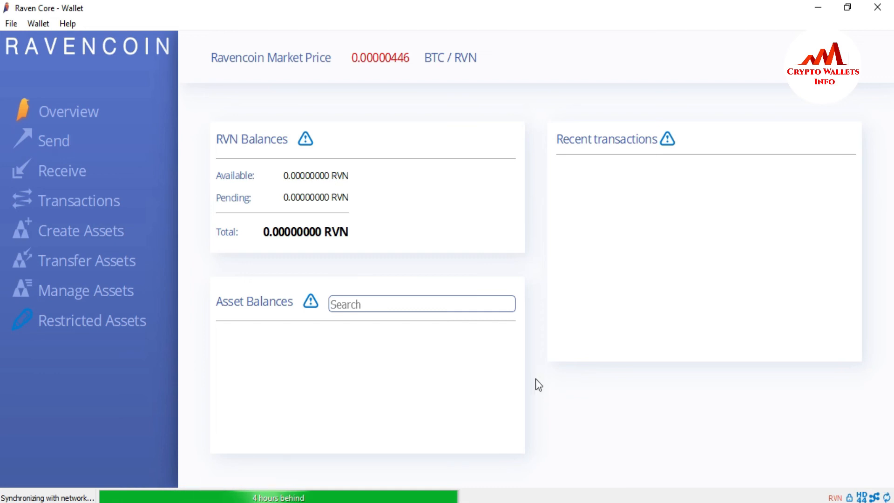
Step: Switch to the Opera browser and view the Crypto Wallets Info YouTube channel and the cryptowalletsinfo.com website
left_click(493, 502)
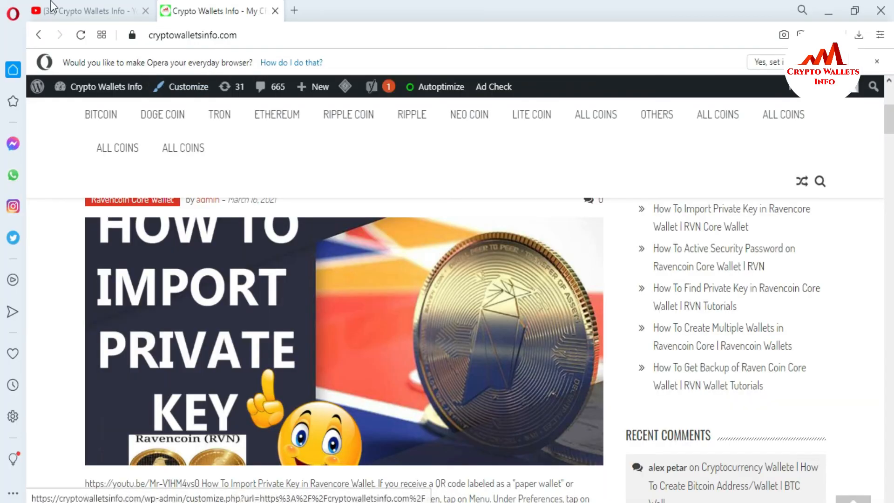
left_click(89, 11)
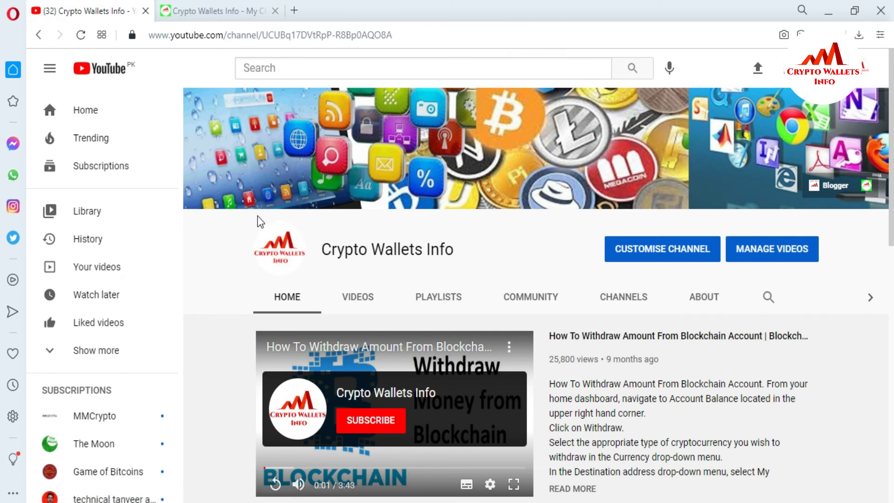
left_click(187, 11)
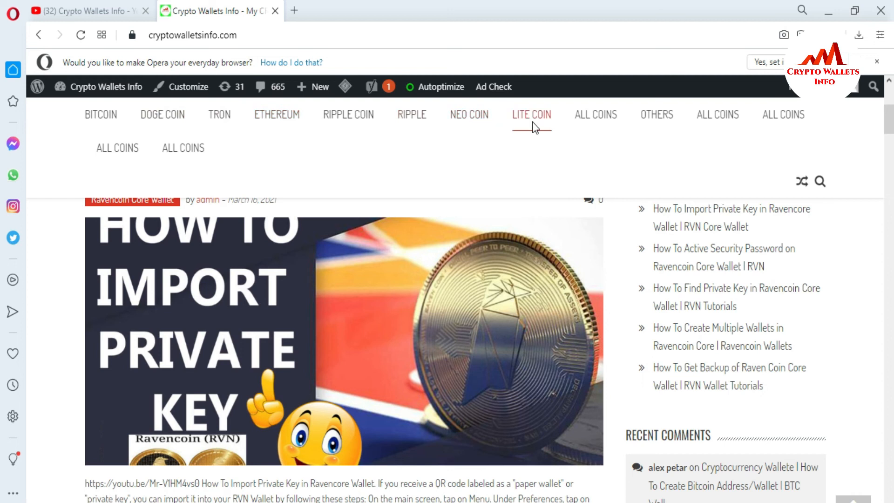
Step: Open the Blockchain category under All Coins on the website, dismiss the ad, and browse through its posts
mouse_move(593, 112)
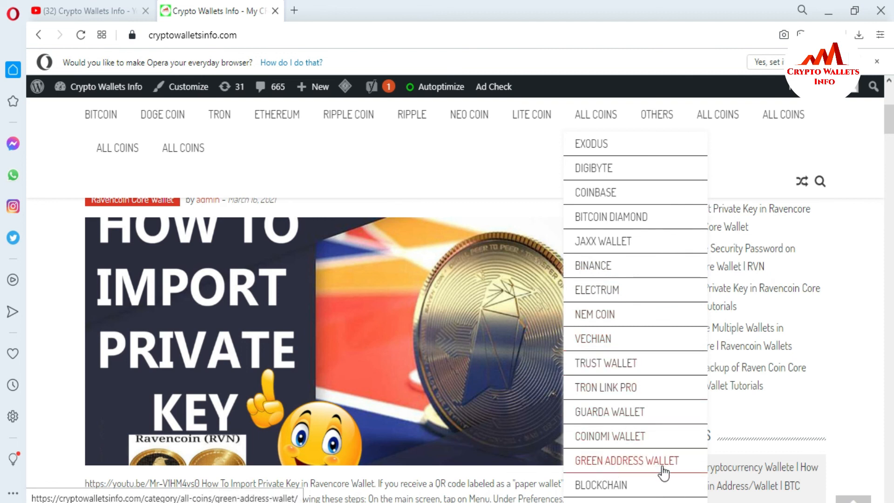
left_click(615, 486)
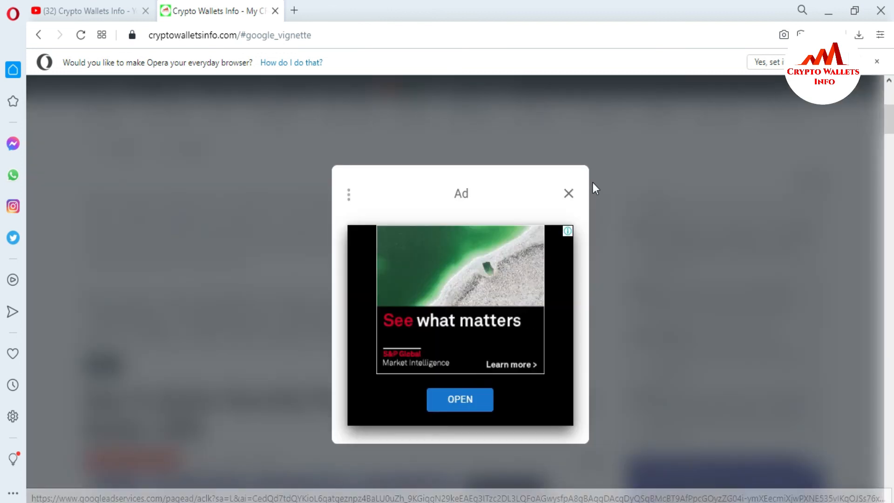
left_click(572, 193)
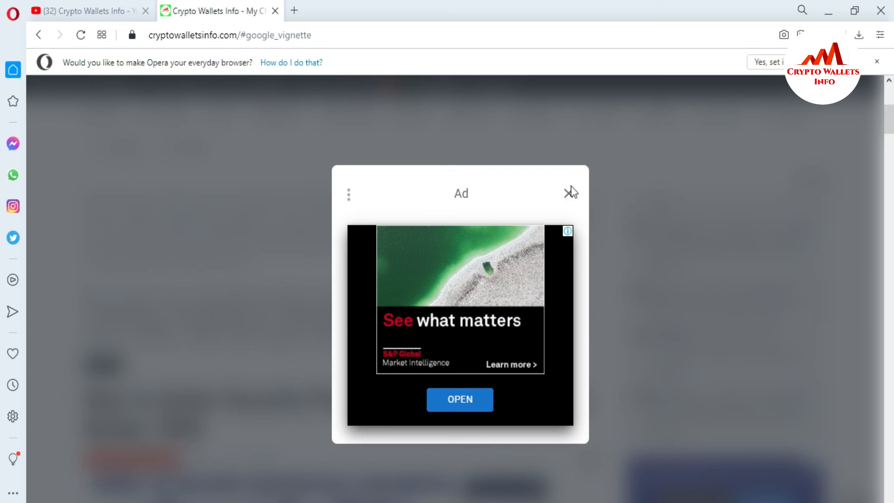
left_click(568, 194)
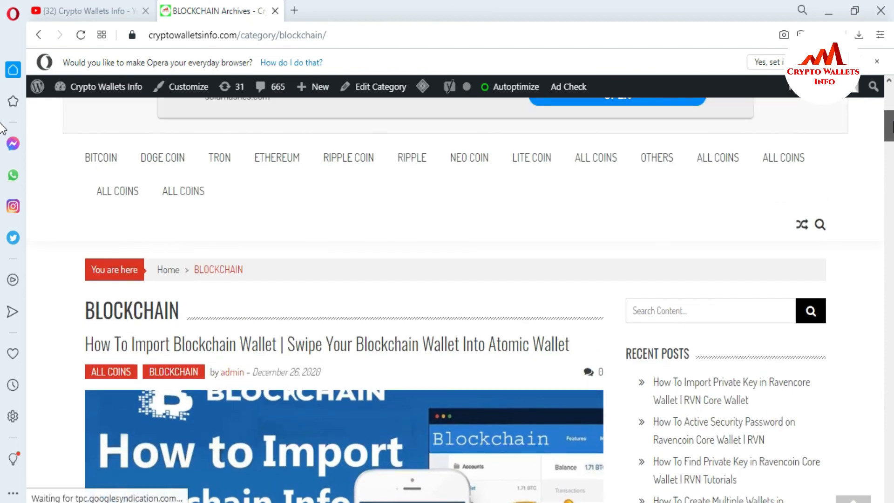
mouse_move(892, 121)
left_mouse_down()
mouse_move(892, 449)
mouse_move(893, 394)
left_mouse_up()
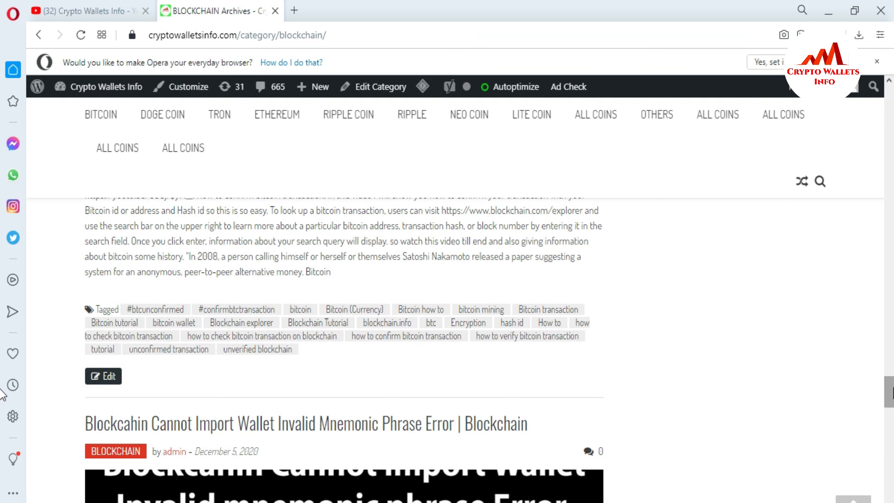